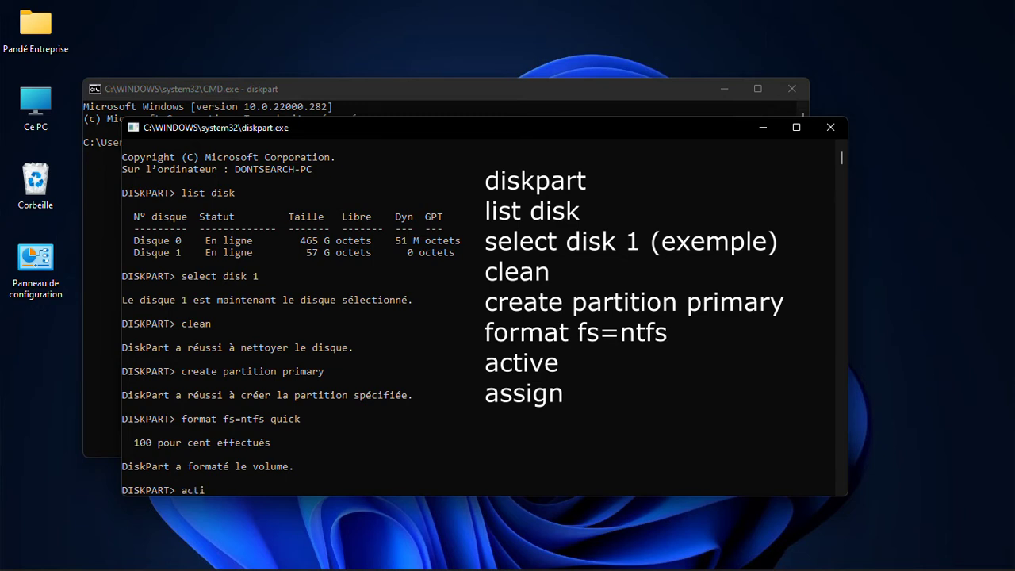
Mark the new USB partition as active with the active command and give it a drive letter with assign
key(Return)
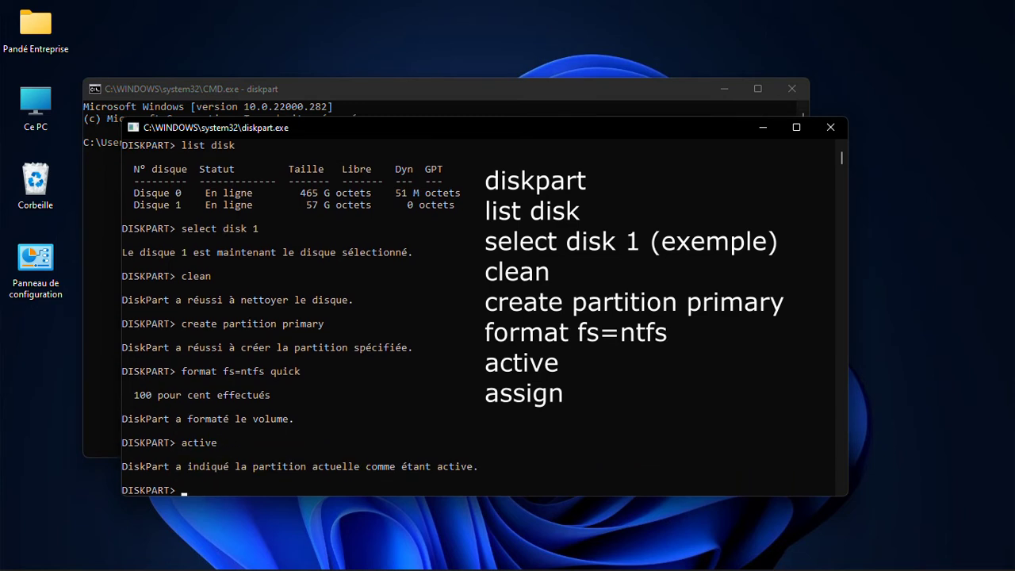
text(assign)
key(Return)
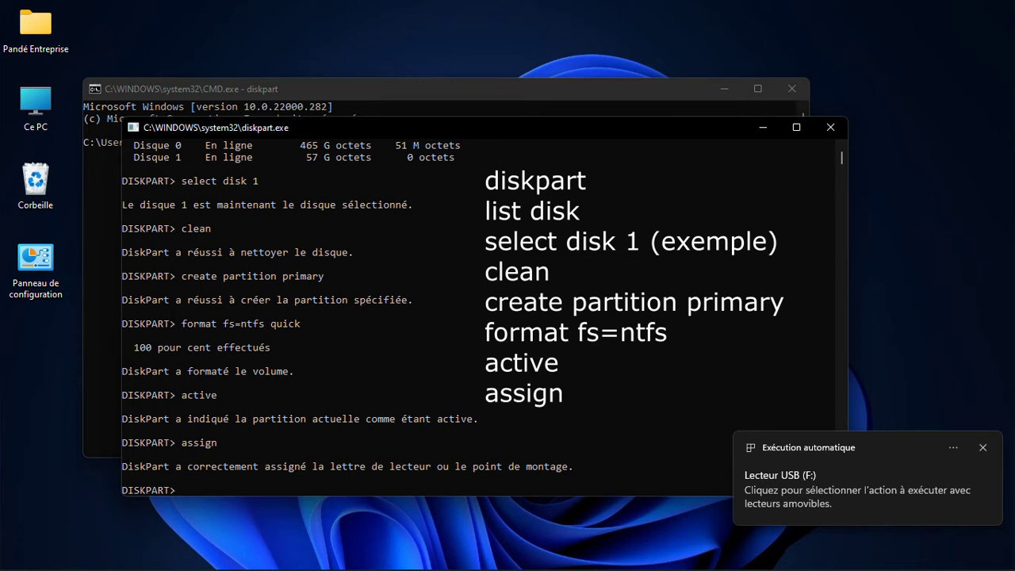
Exit DiskPart and close the command prompt session
text(exit)
key(Return)
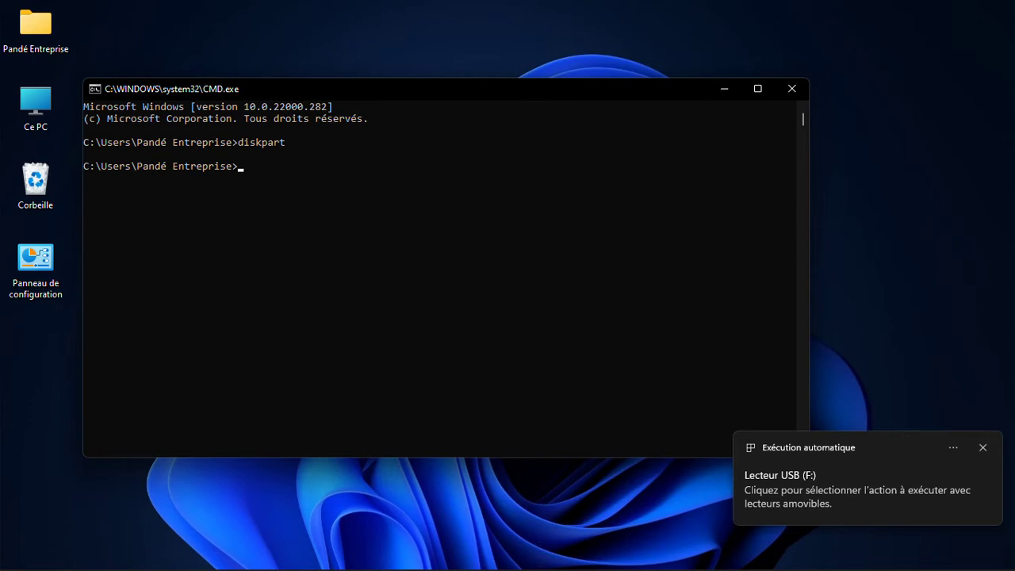
text(exit)
key(Return)
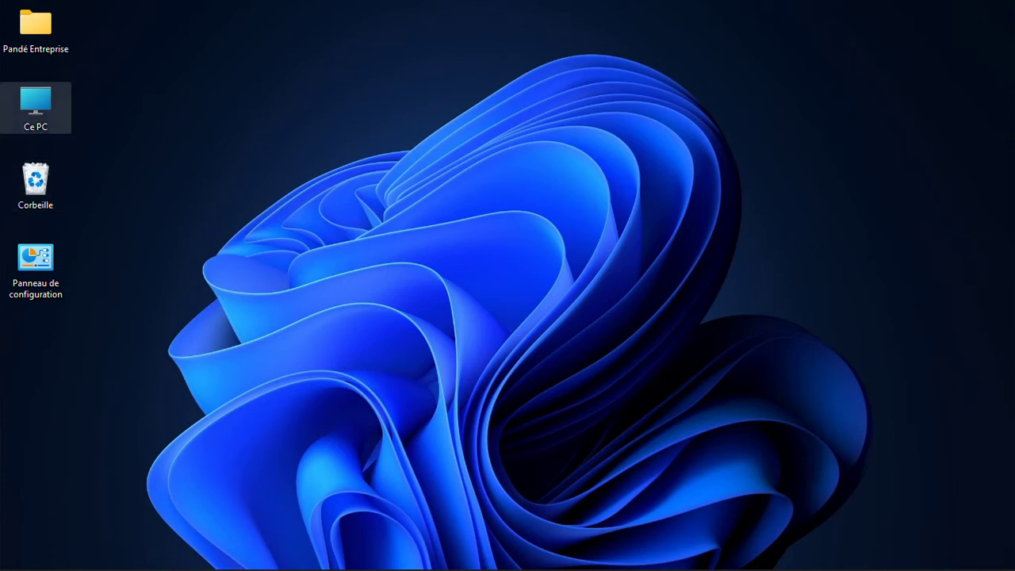
Inspect the properties of the USB drive (F:) in Ce PC to check its file system and capacity
double_click(35, 103)
click(373, 286)
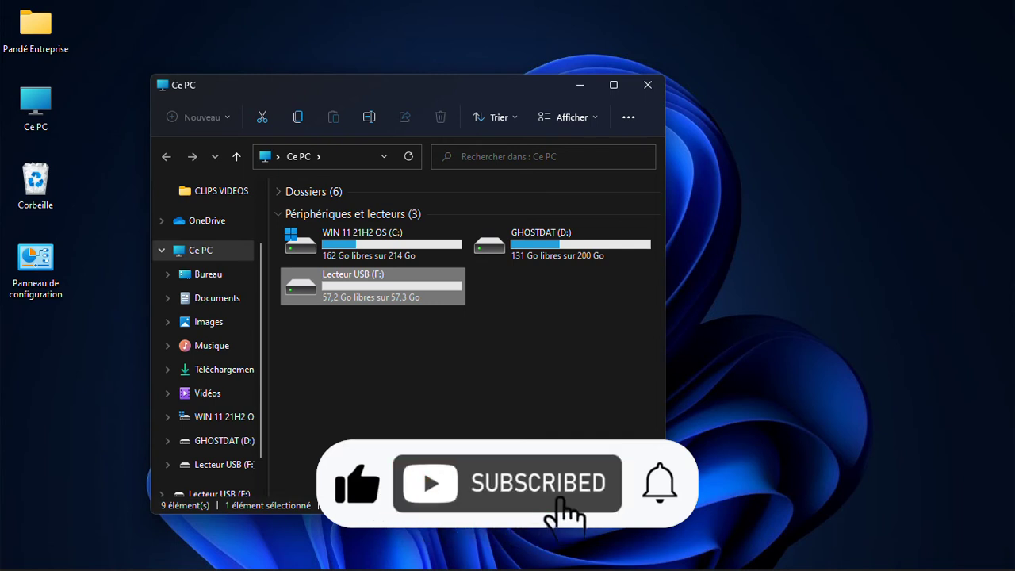
right_click(396, 296)
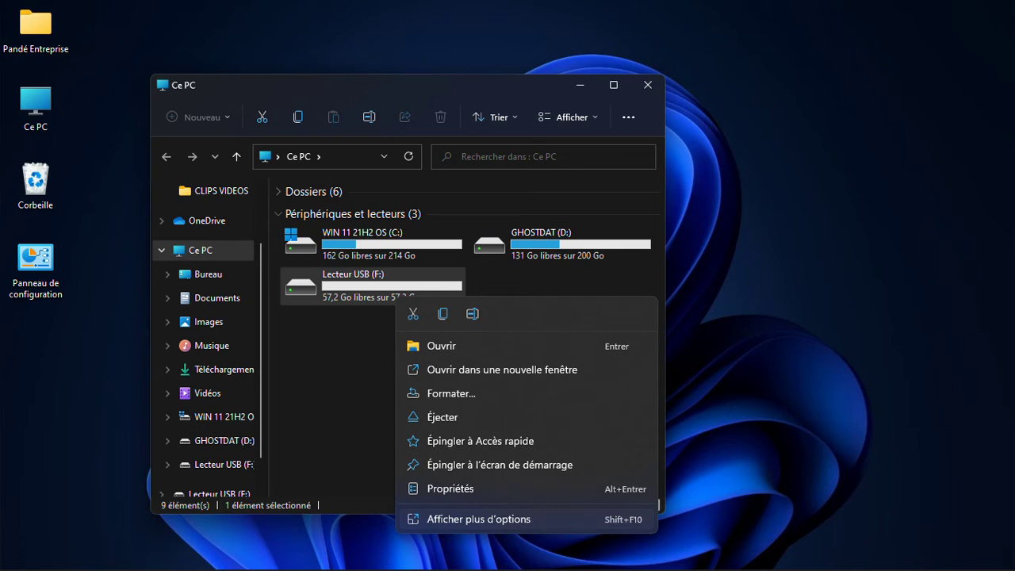
click(450, 488)
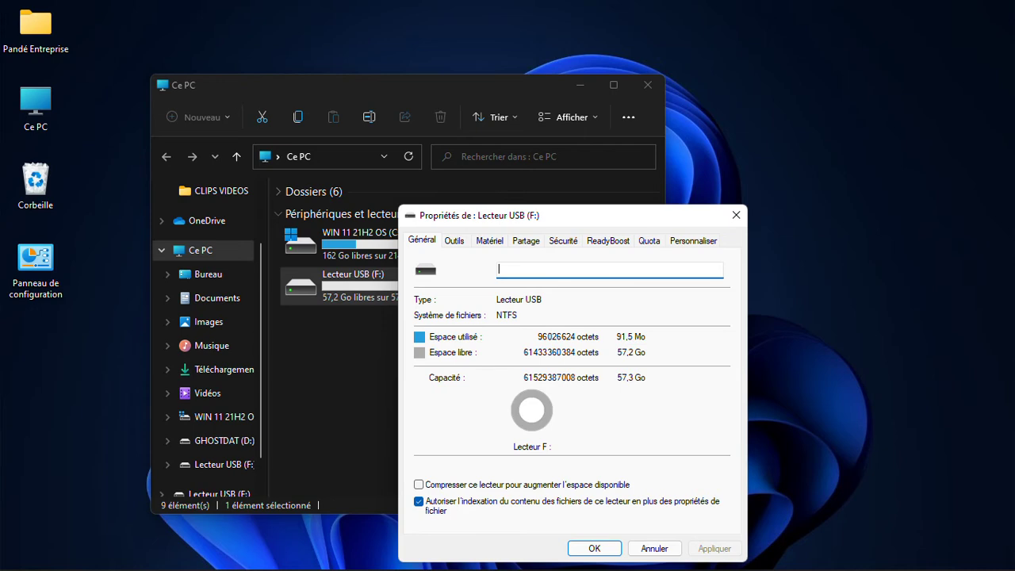
click(736, 215)
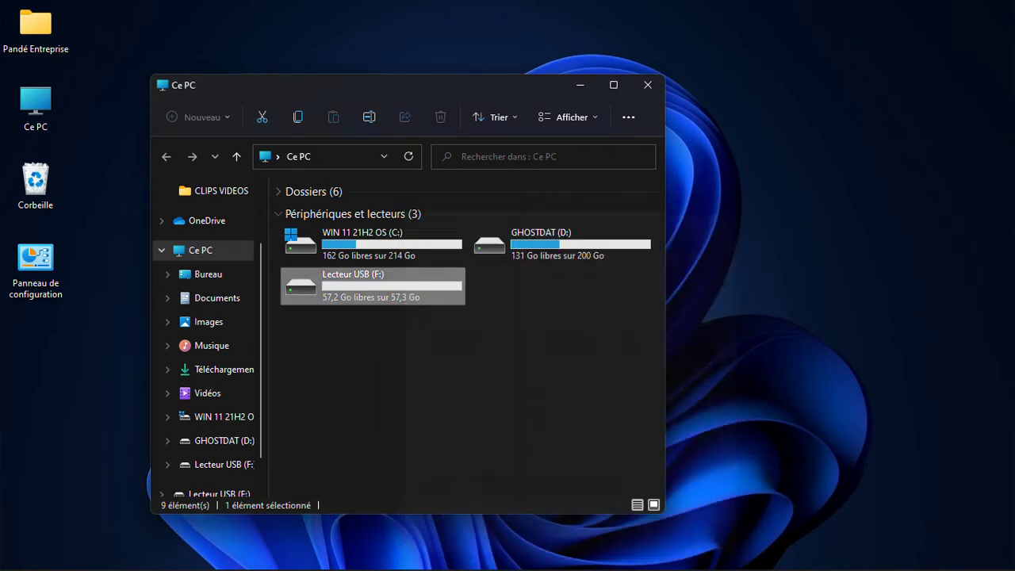
Mount the Windows_10_21H1_x64_x86_French disc image from the C'est un Virus folder on GHOSTDAT (D:)
double_click(559, 246)
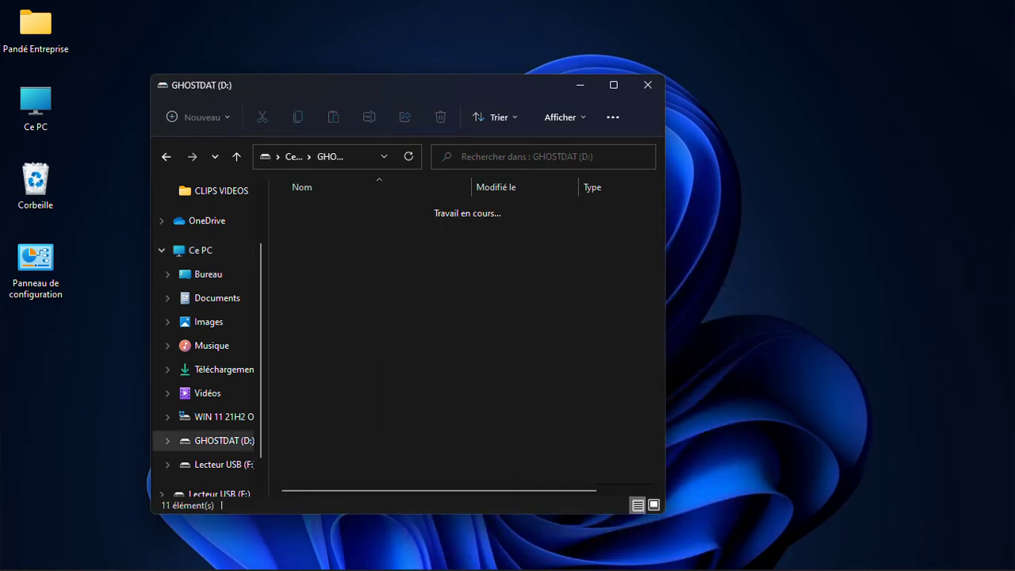
double_click(325, 303)
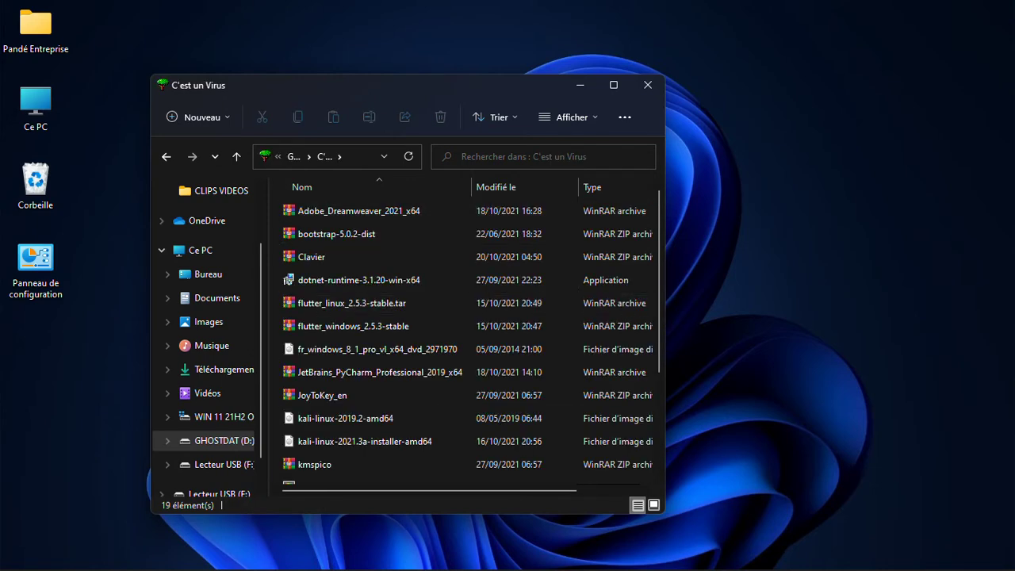
scroll(364, 456, down, 3)
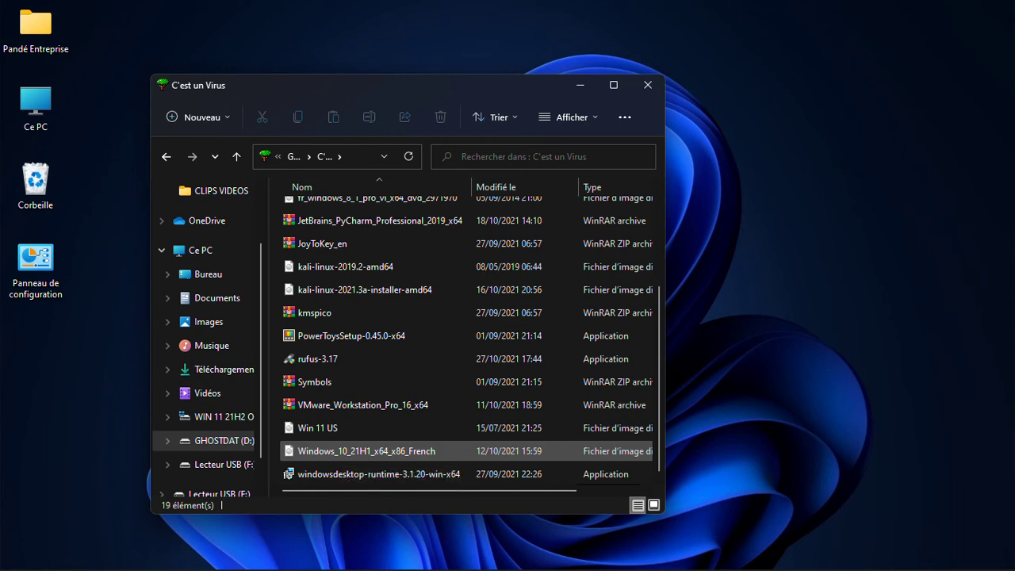
click(364, 450)
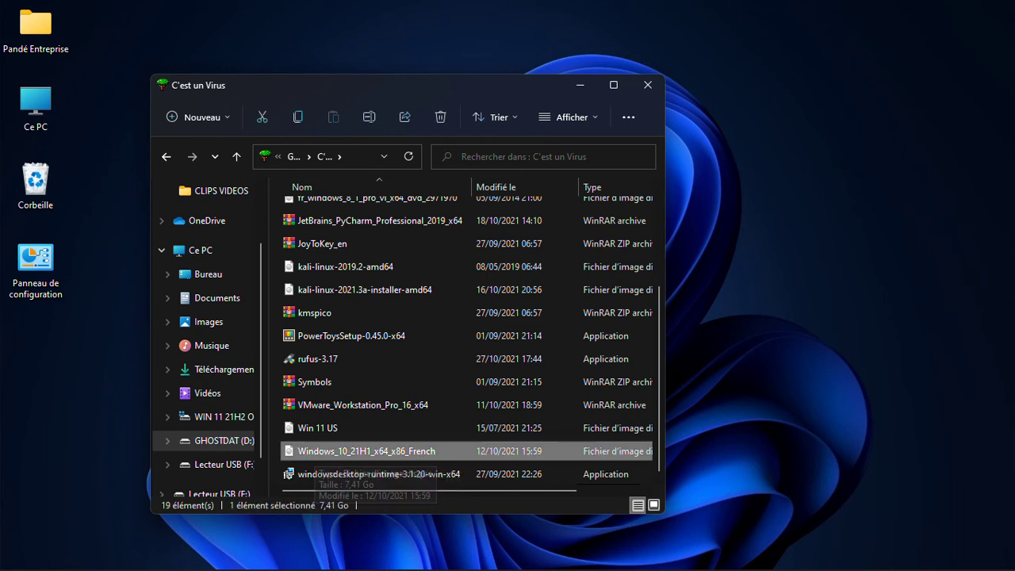
double_click(365, 450)
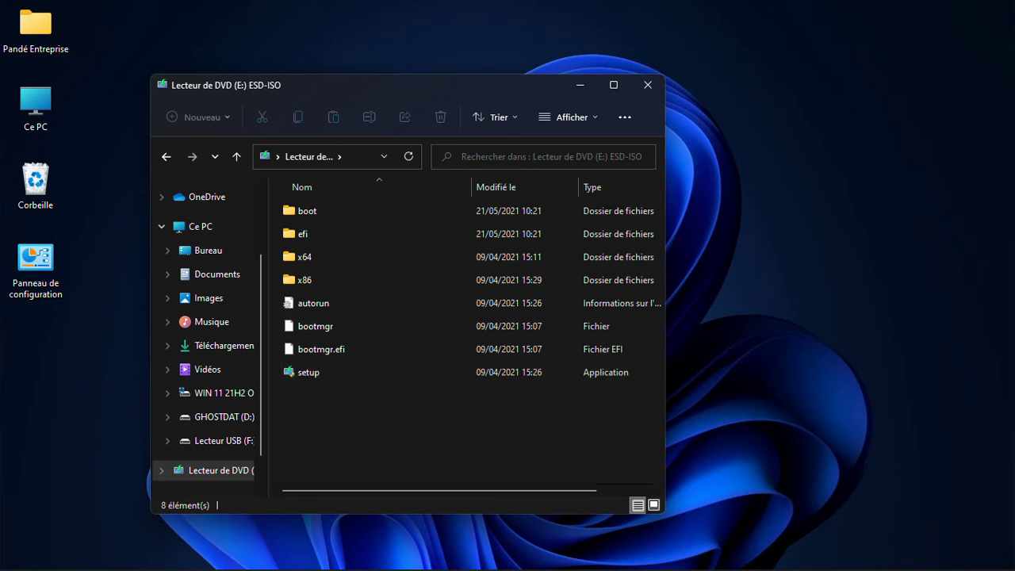
Copy all files and folders from the mounted ESD-ISO DVD drive (E:)
drag(308, 420, 326, 209)
right_click(329, 212)
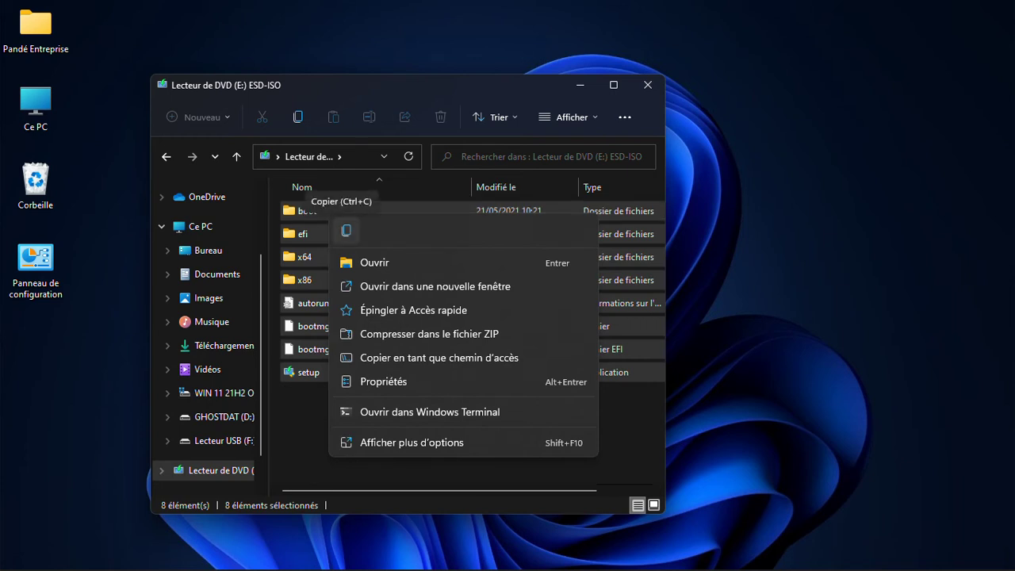
click(346, 230)
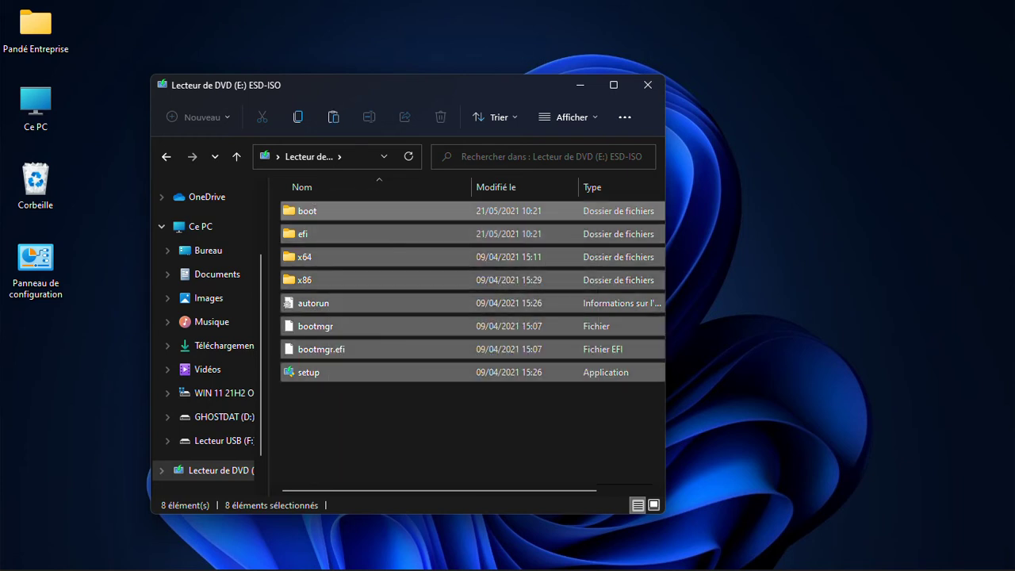
Paste the copied installation files into the USB drive (F:) and move its window and the copy progress dialog aside
scroll(206, 333, down, 2)
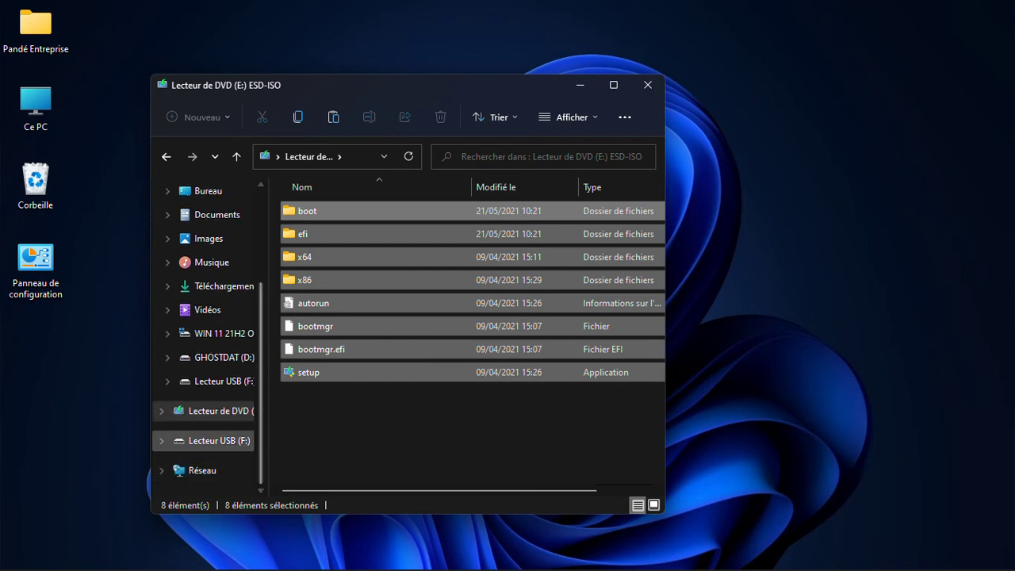
click(211, 440)
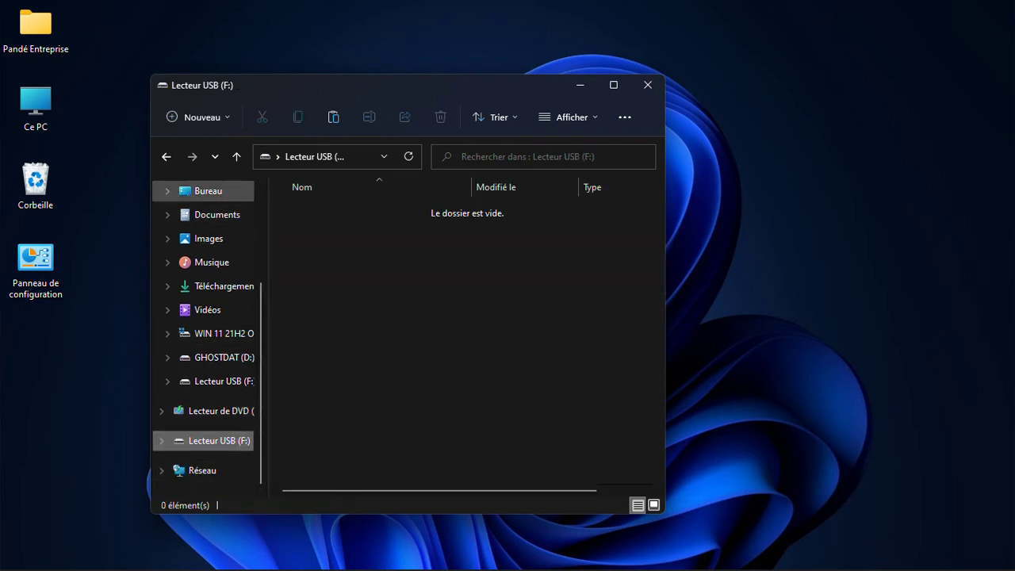
click(214, 411)
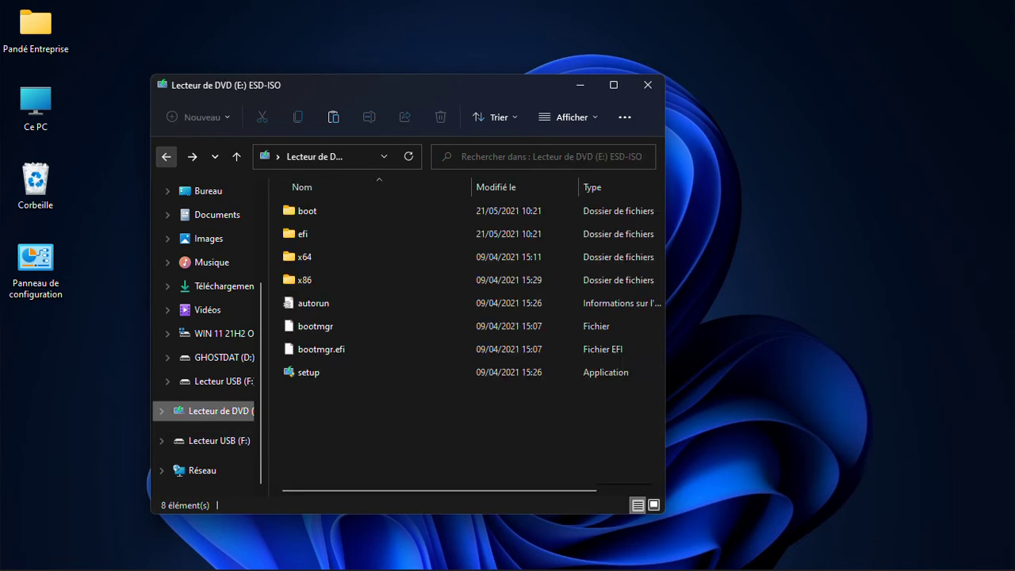
click(216, 357)
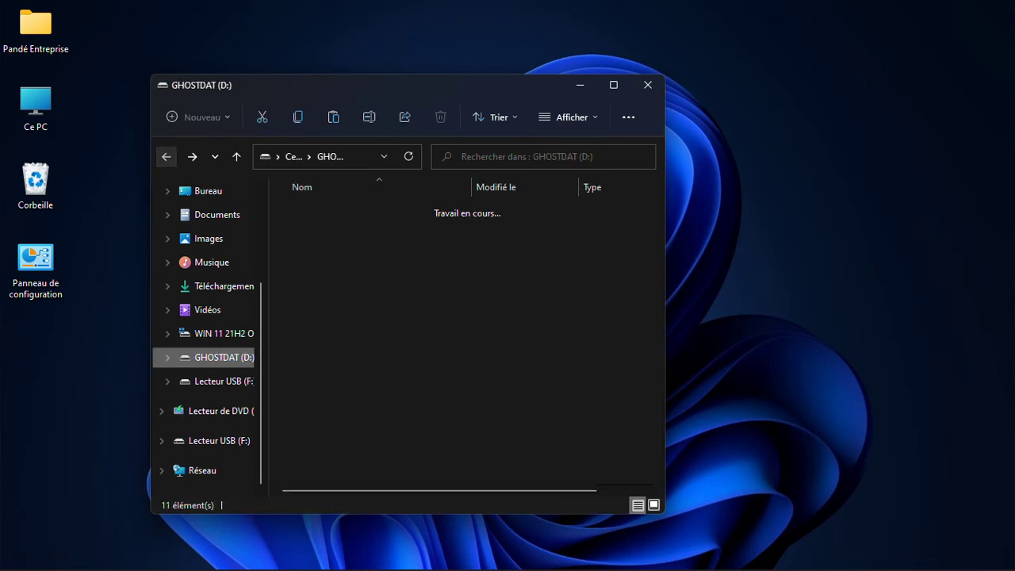
click(165, 156)
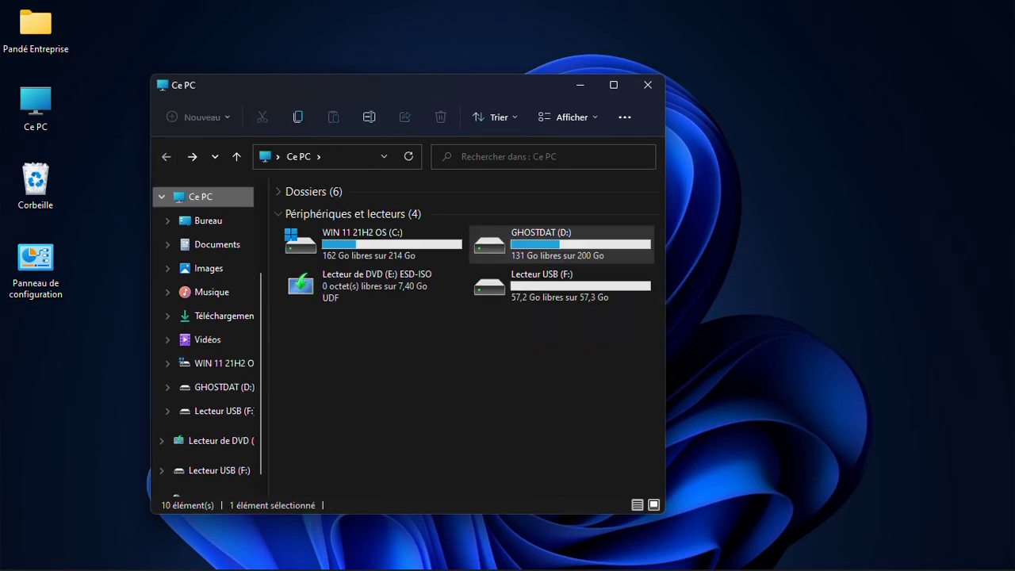
double_click(561, 286)
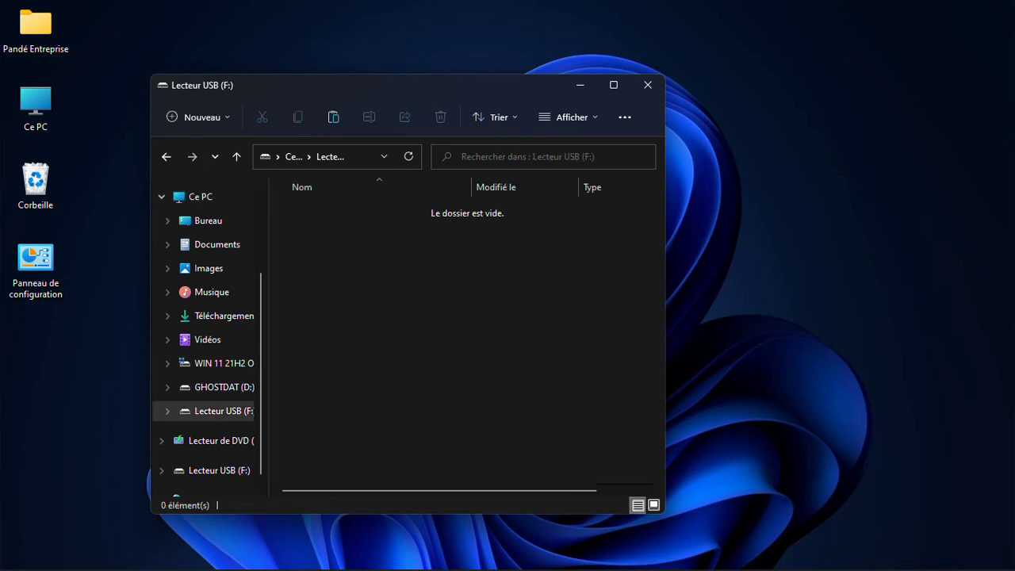
right_click(433, 306)
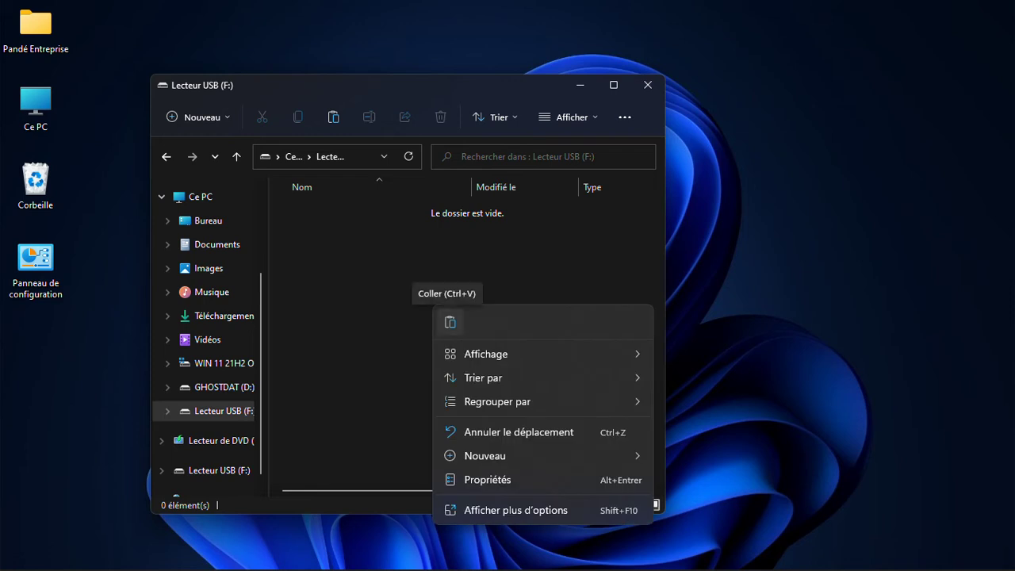
click(449, 322)
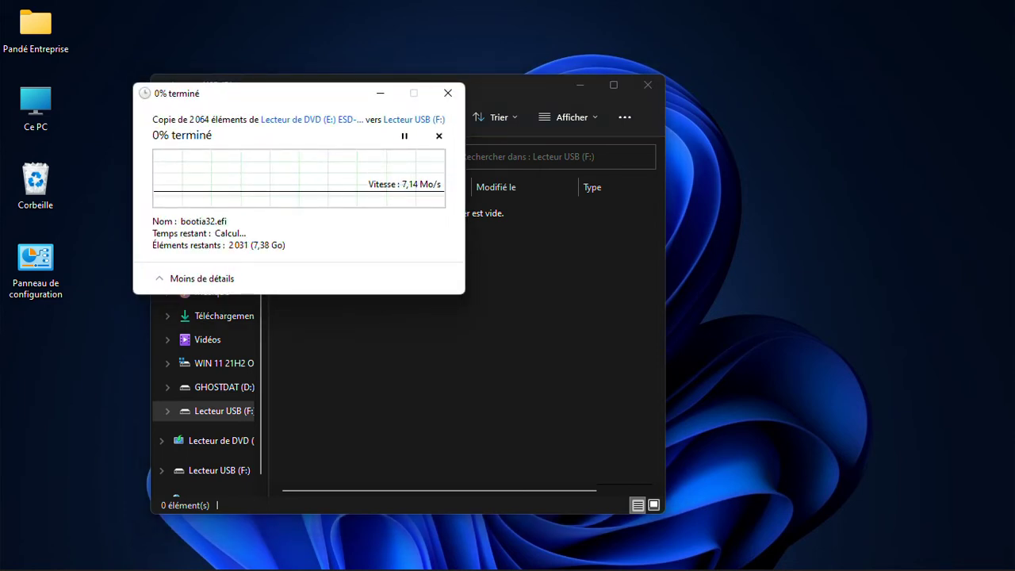
drag(555, 85, 867, 60)
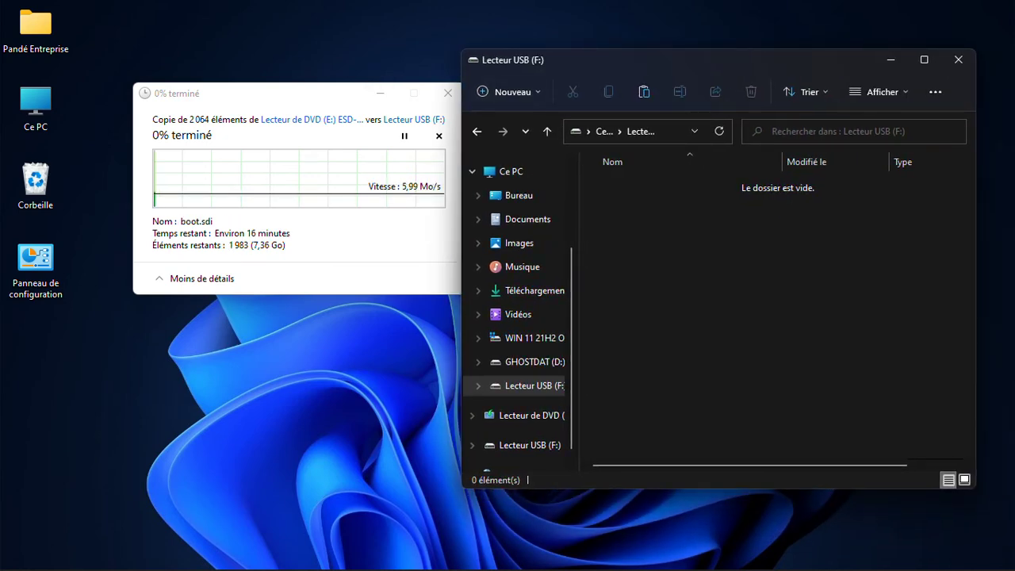
drag(238, 93, 347, 170)
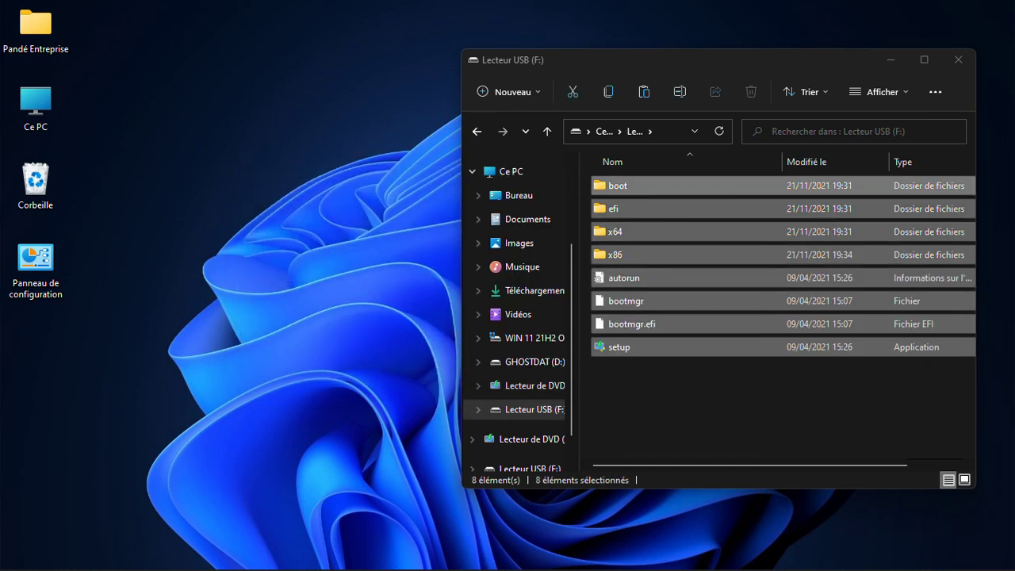
Check the USB drive's used space in Ce PC and its copied files, and close the window
click(698, 397)
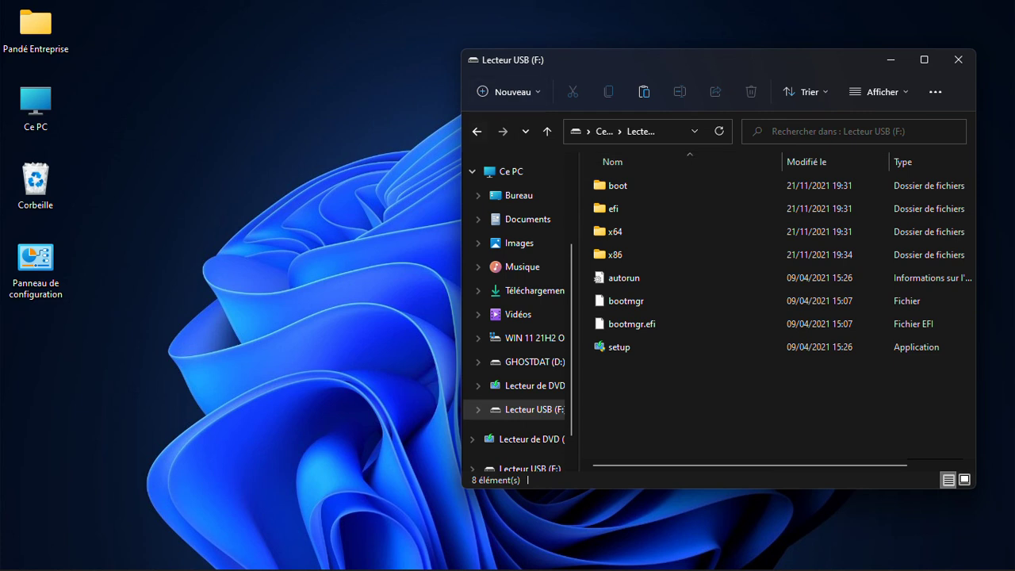
click(511, 171)
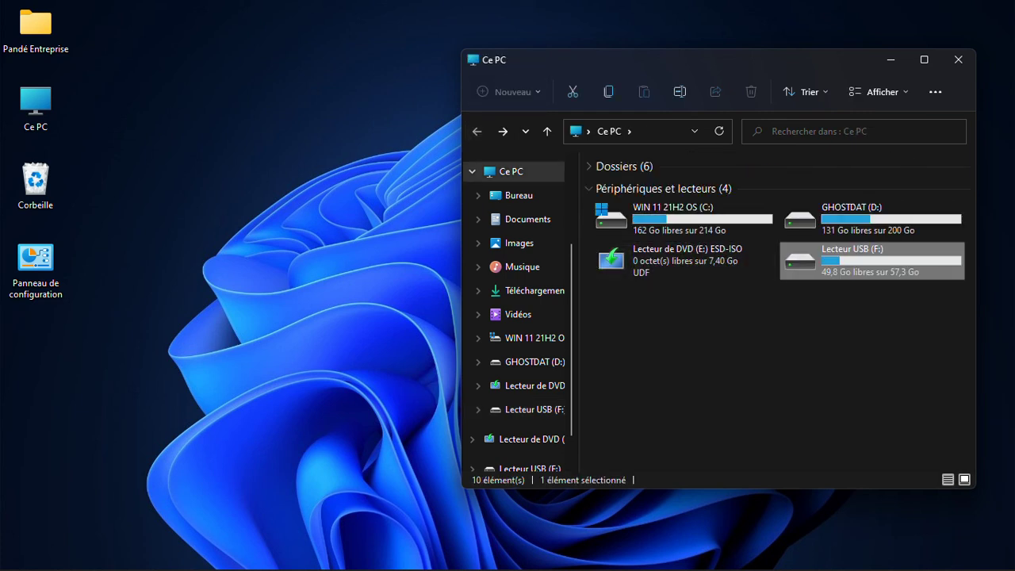
double_click(872, 260)
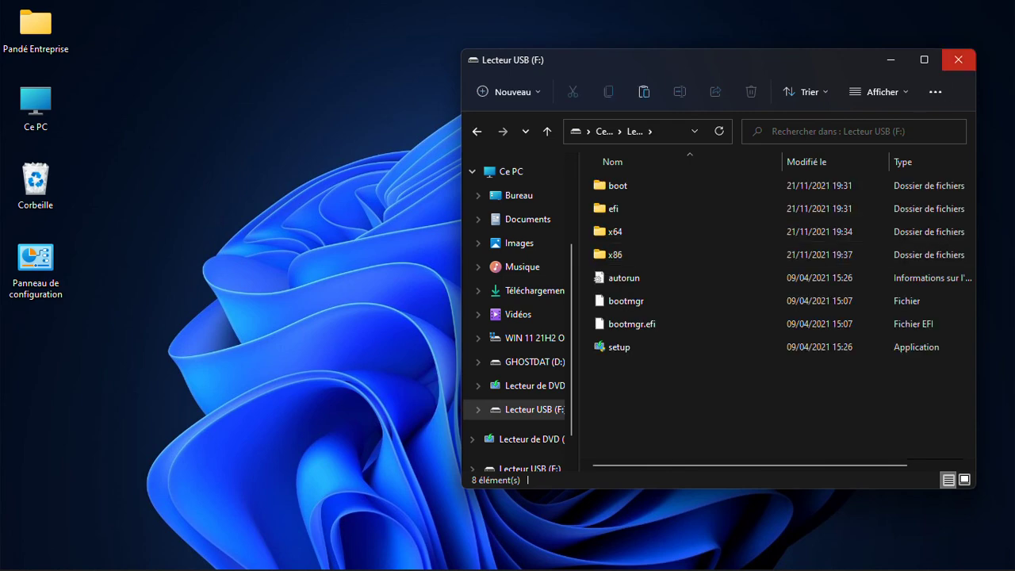
drag(674, 59, 451, 65)
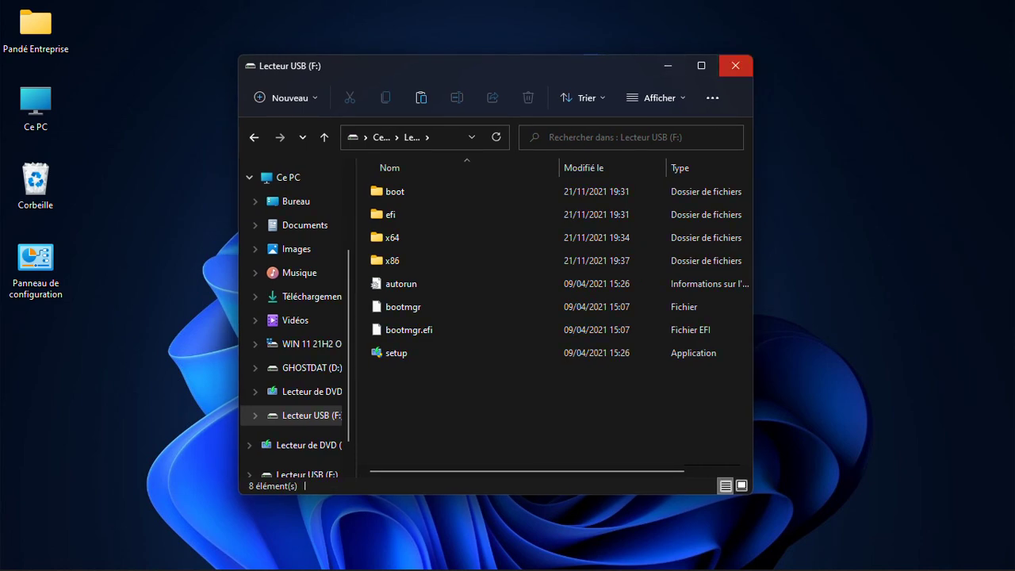
click(735, 66)
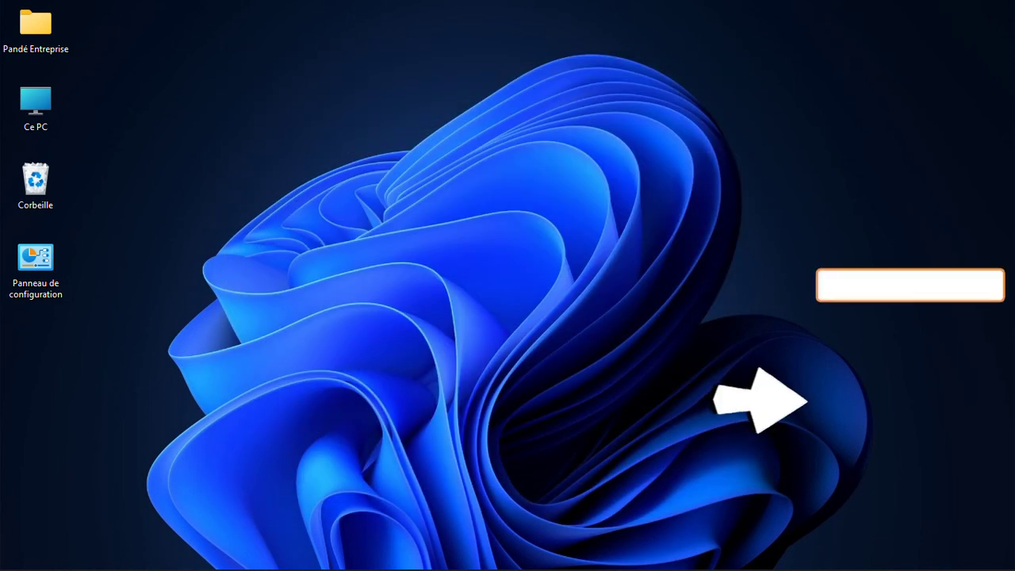